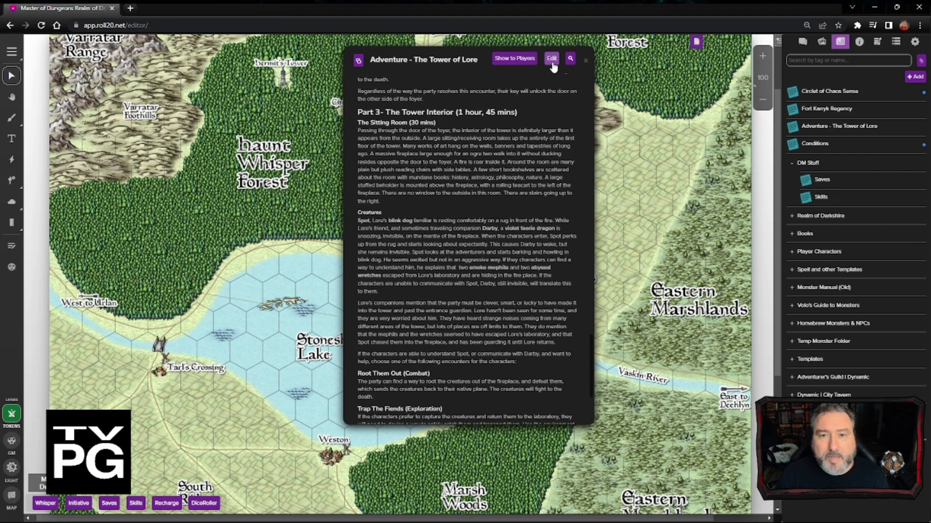
Step: Prefix the GM notes' Sitting Room heading with 'A. ', save the handout, and return to Dungeondraft
scroll(438, 290, down, 10)
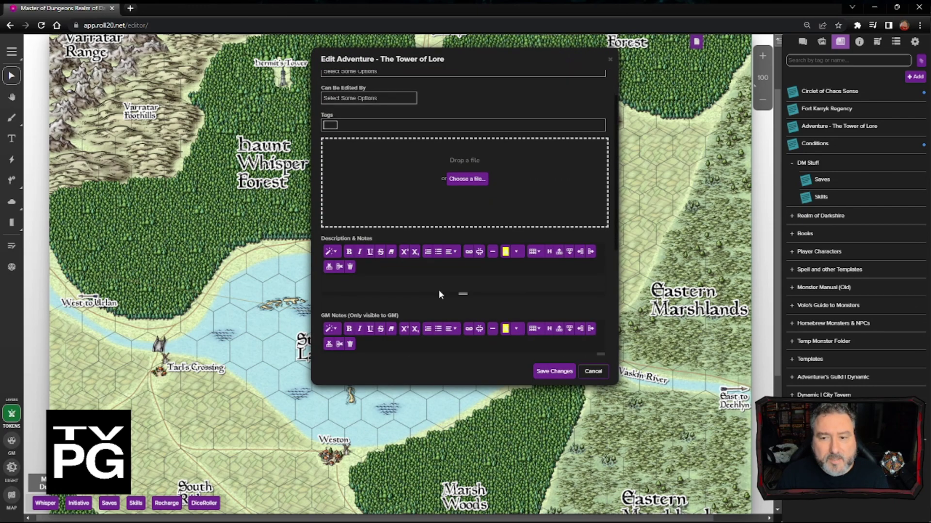
scroll(440, 291, down, 10)
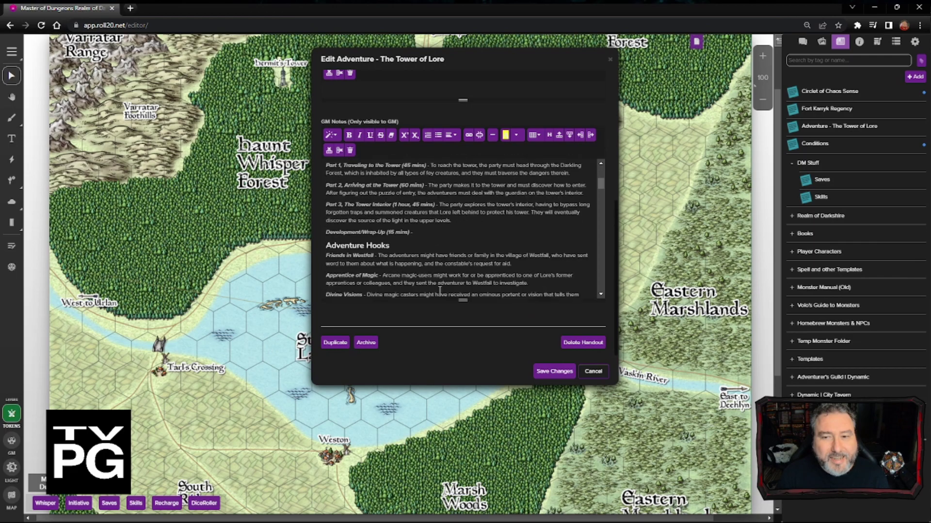
scroll(439, 281, down, 5)
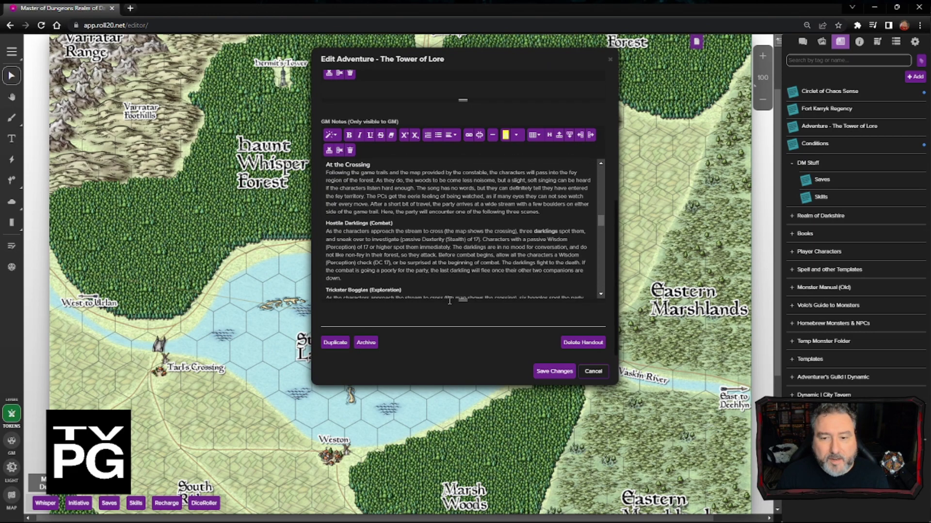
scroll(473, 217, down, 5)
scroll(474, 217, down, 10)
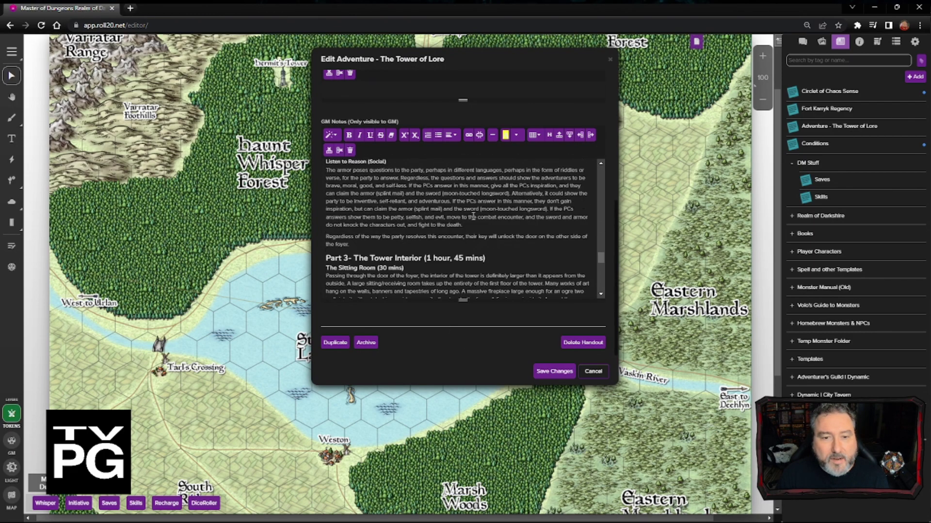
scroll(473, 217, down, 5)
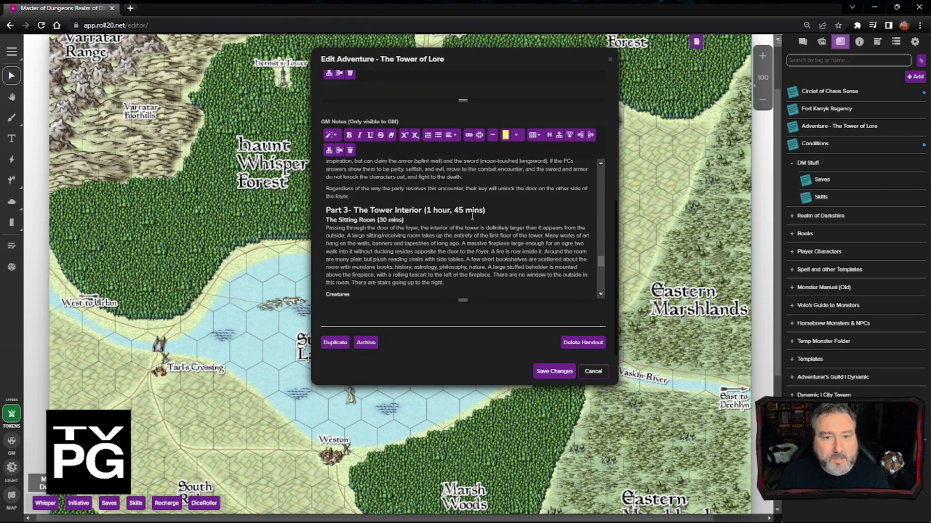
click(339, 221)
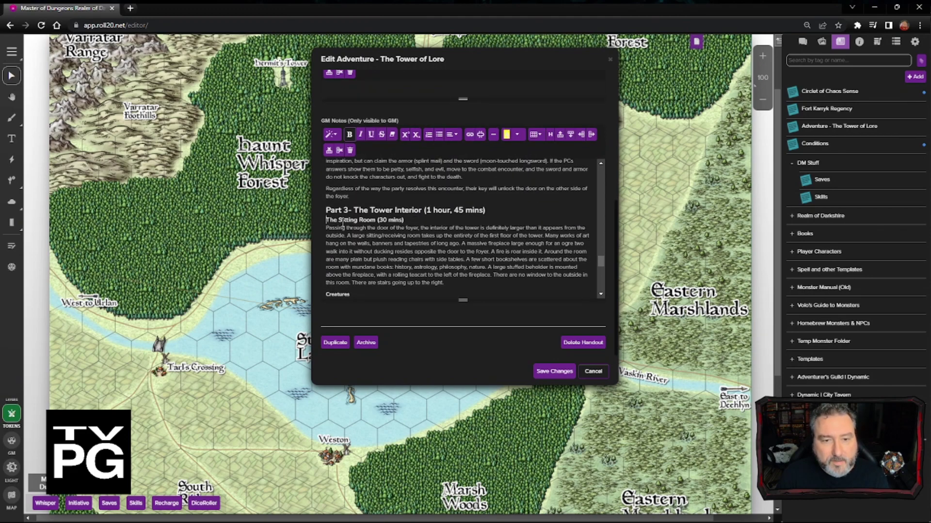
text(A.)
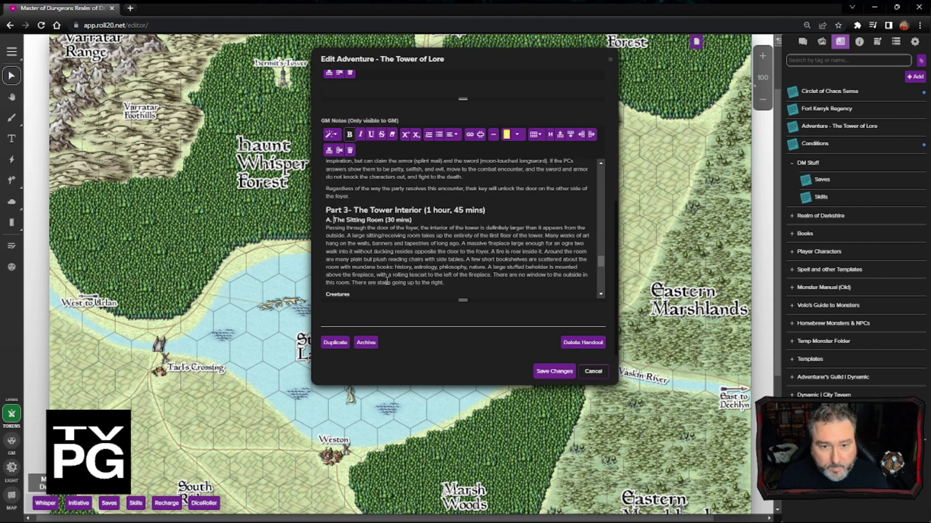
click(554, 373)
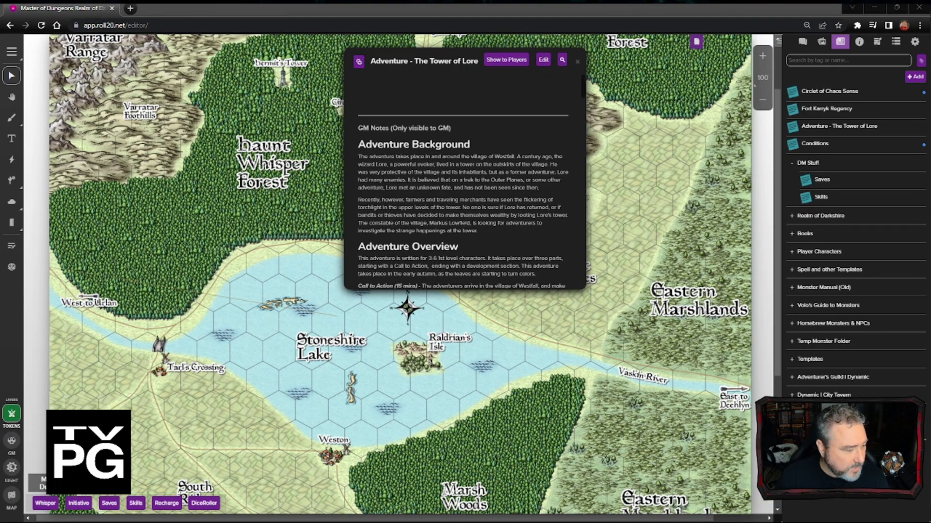
key(alt+Tab)
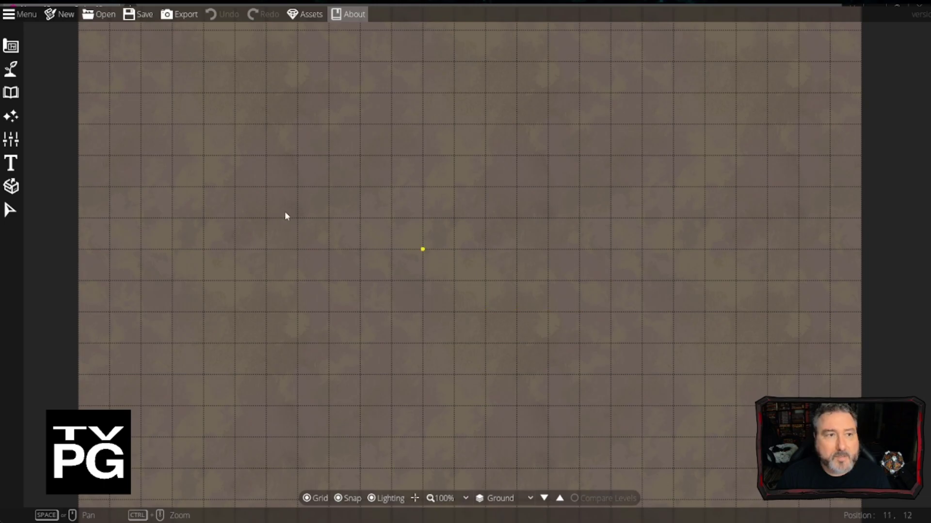
Step: Open the Ruined Mansion DM map from the recent files list
click(23, 15)
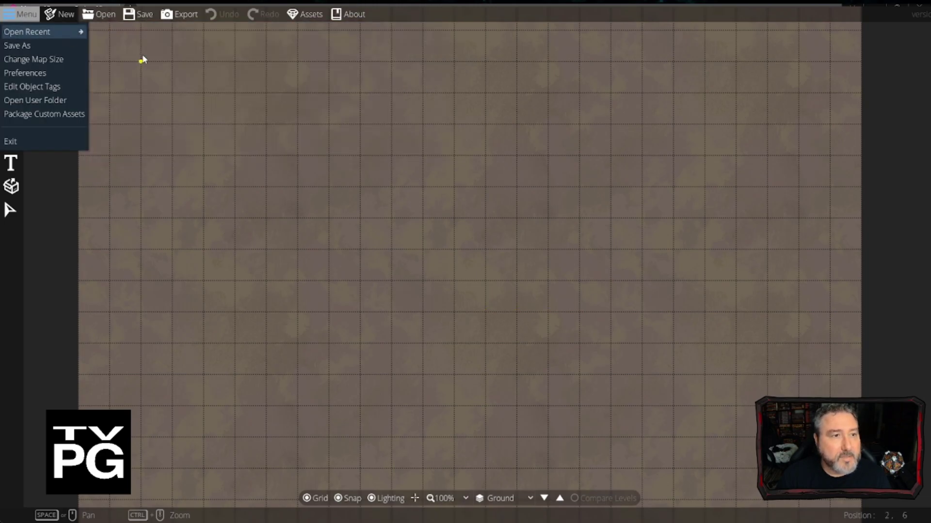
mouse_move(60, 31)
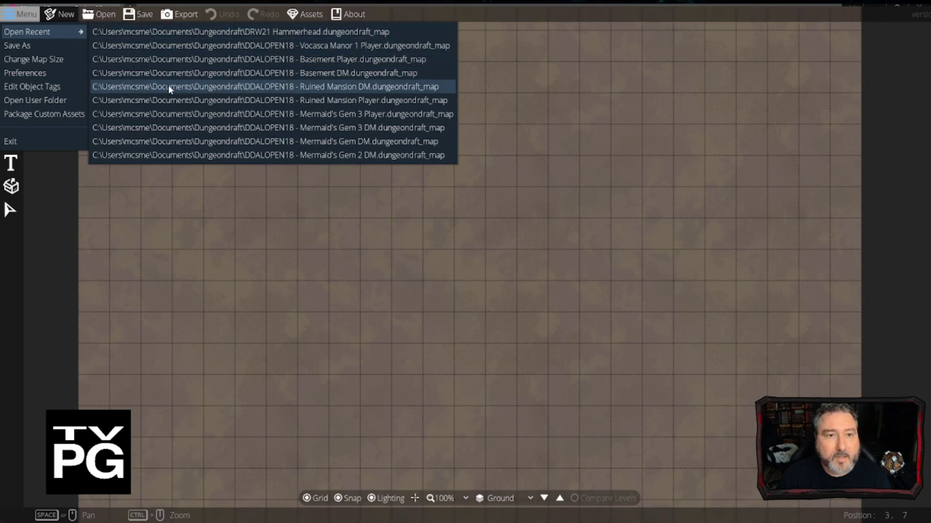
click(170, 88)
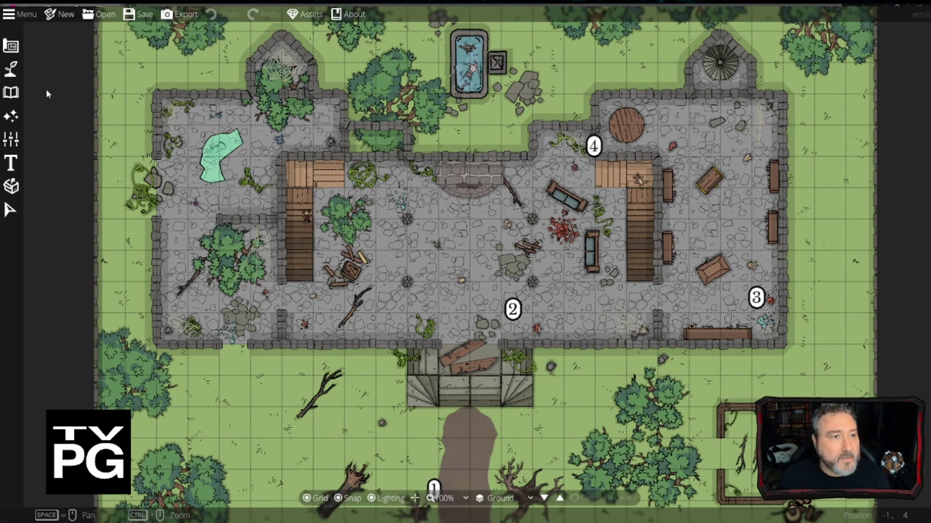
Step: Create a new map at the default 25 by 25 tile size
click(10, 16)
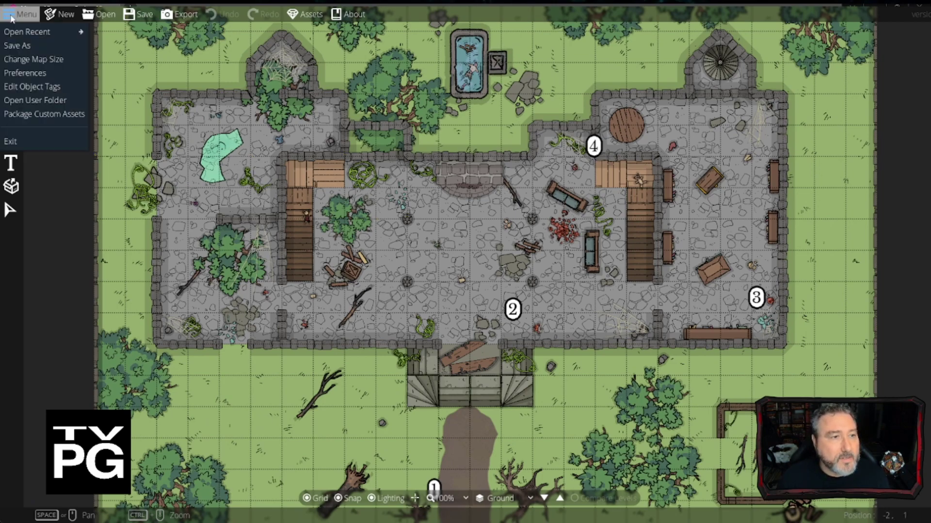
click(94, 121)
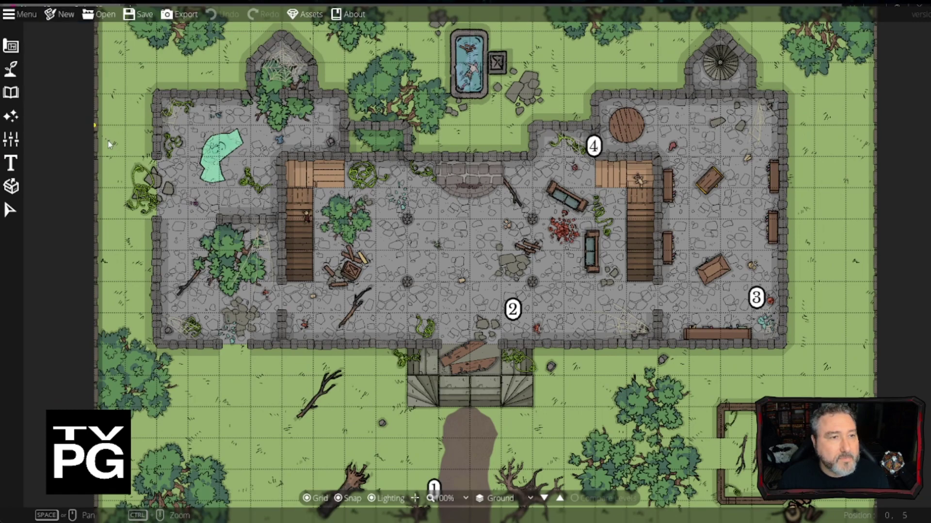
click(68, 17)
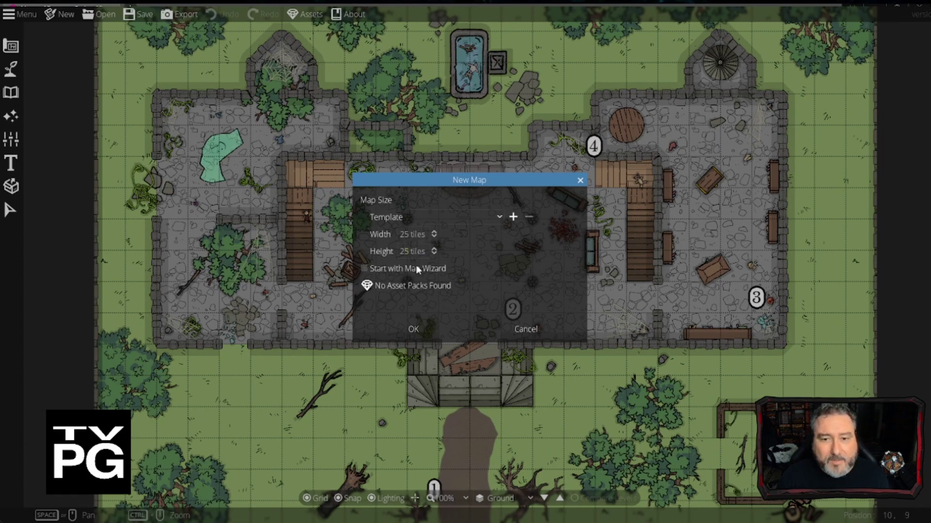
click(421, 328)
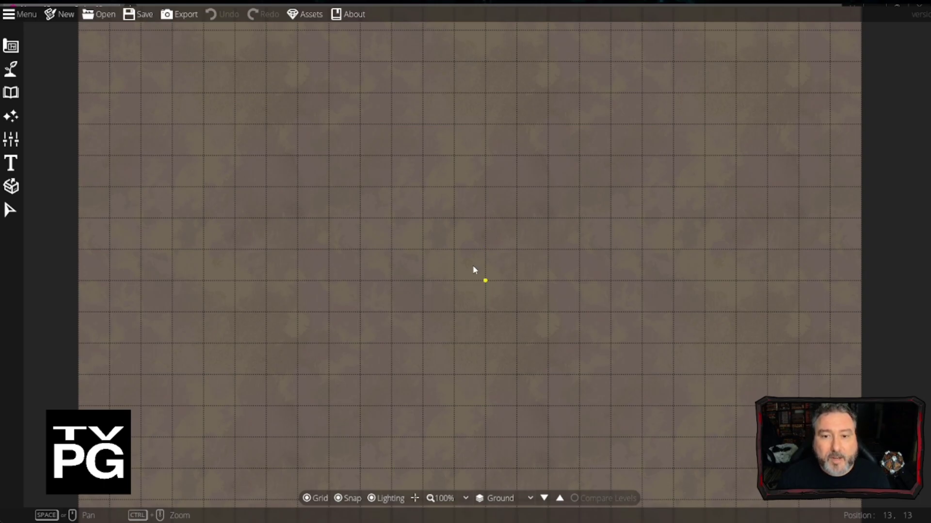
Step: Look through the terrain, design and water brushes, ending on the Material Brush and Path Tool
click(10, 72)
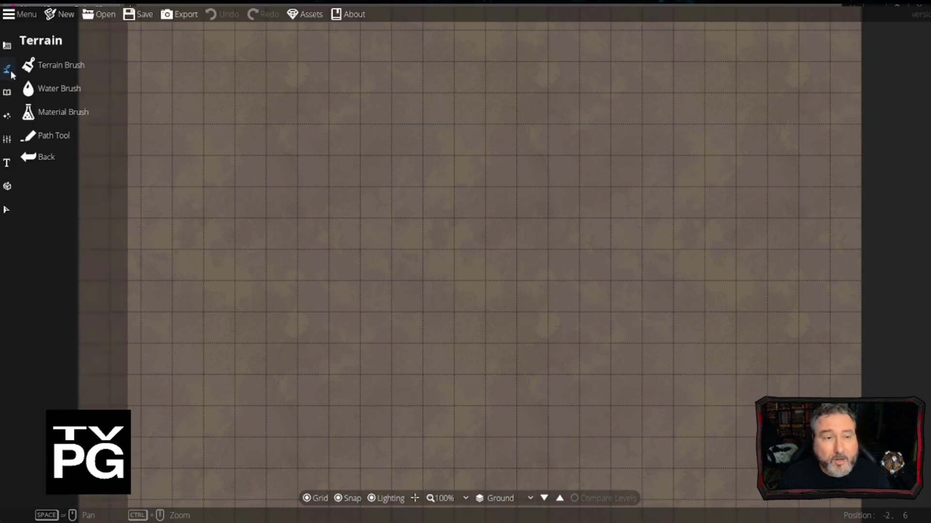
click(44, 65)
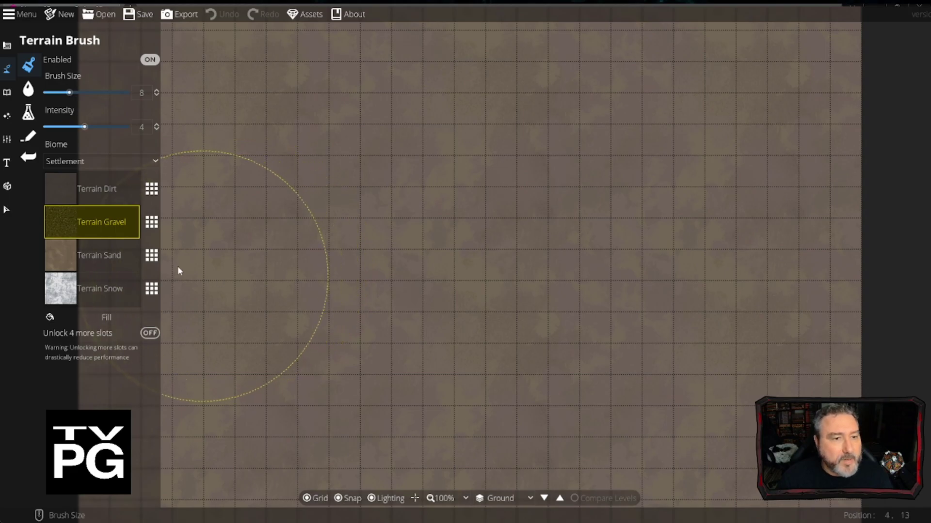
click(7, 46)
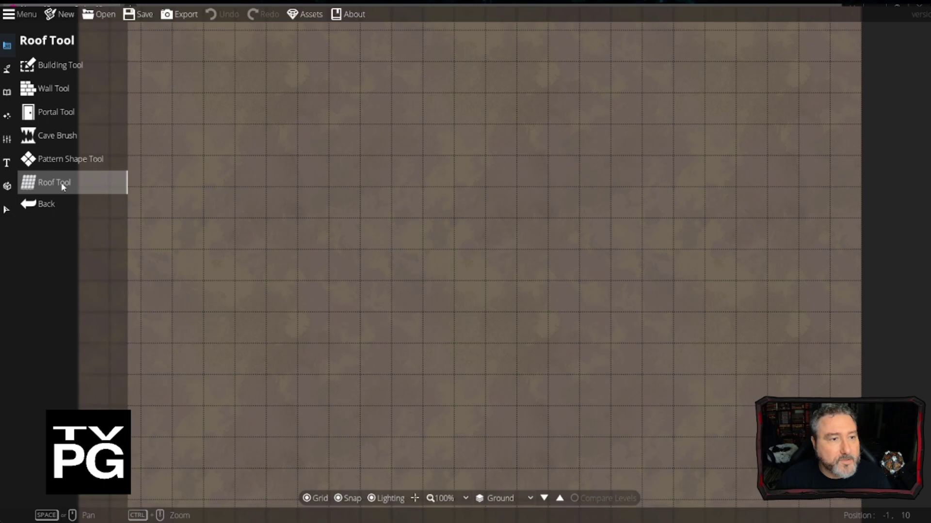
click(6, 68)
click(62, 65)
click(66, 88)
click(66, 112)
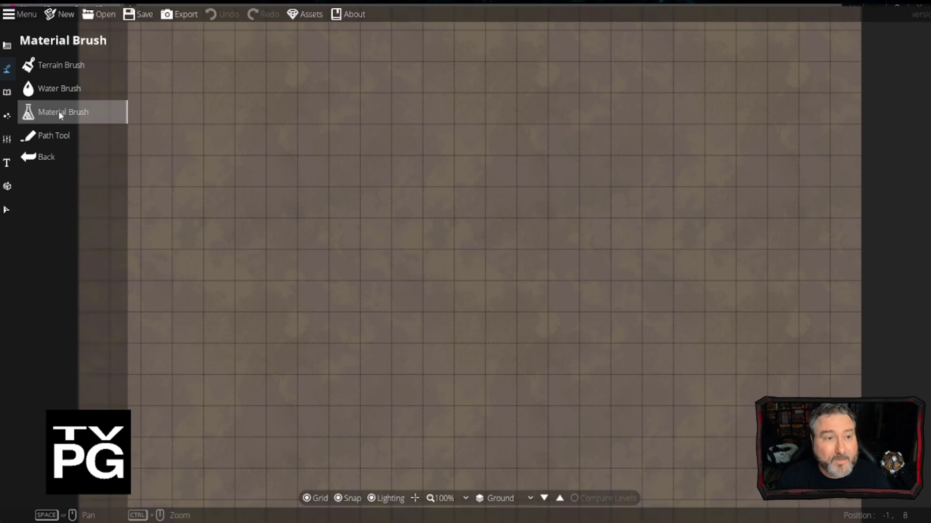
click(54, 136)
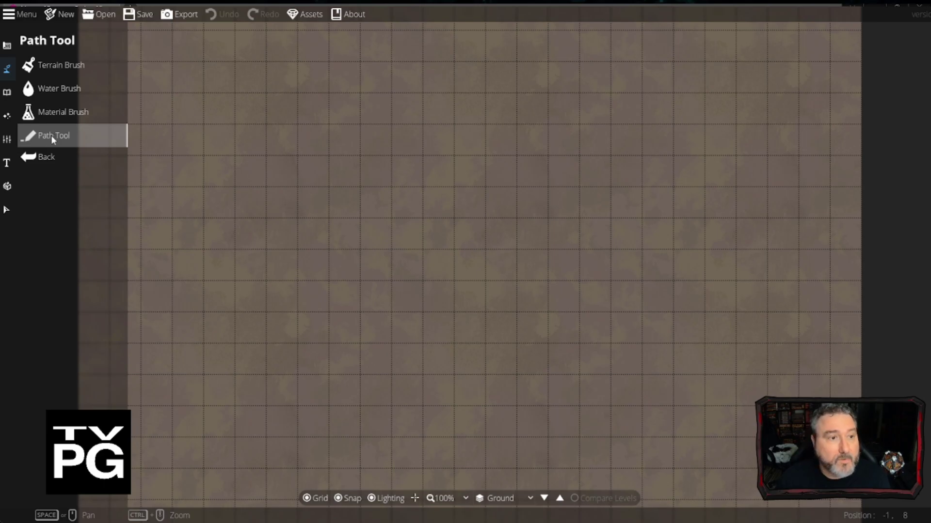
Step: Show the Objects tools and select the Scatter Tool
click(7, 93)
click(46, 81)
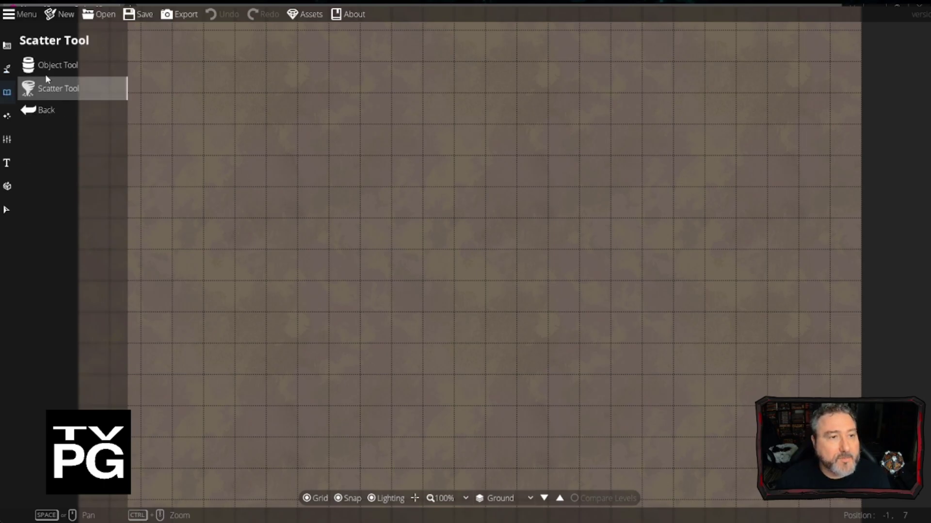
click(52, 68)
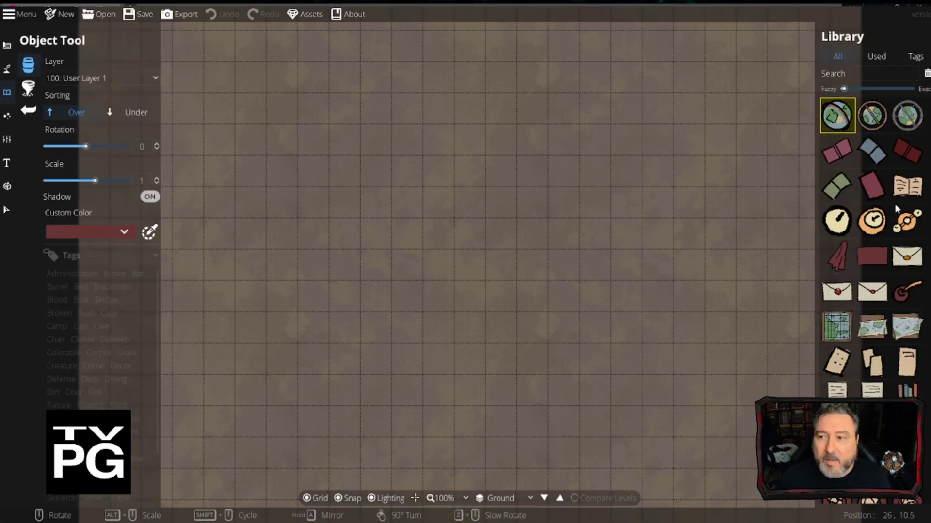
Step: Filter the asset library by the Bar, Cage and Garden tags, then activate the Scatter Tool
mouse_move(852, 111)
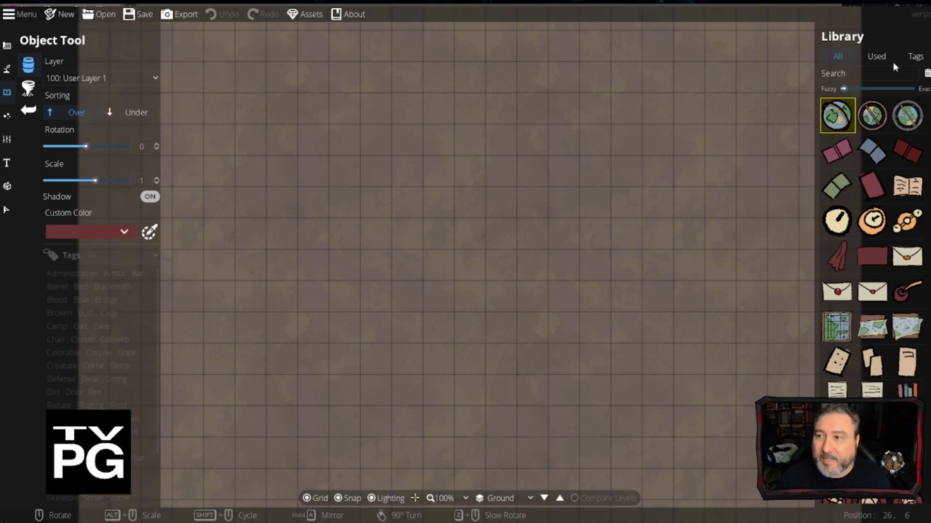
click(915, 56)
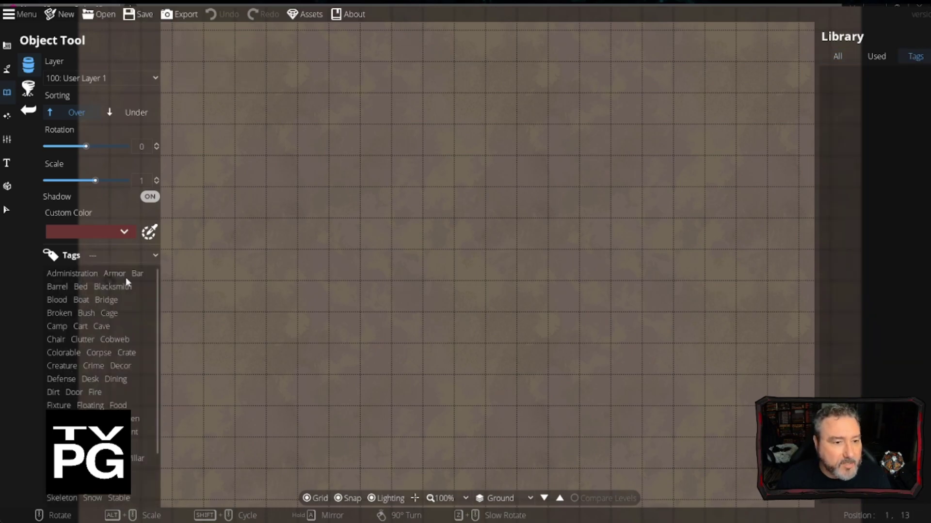
click(137, 273)
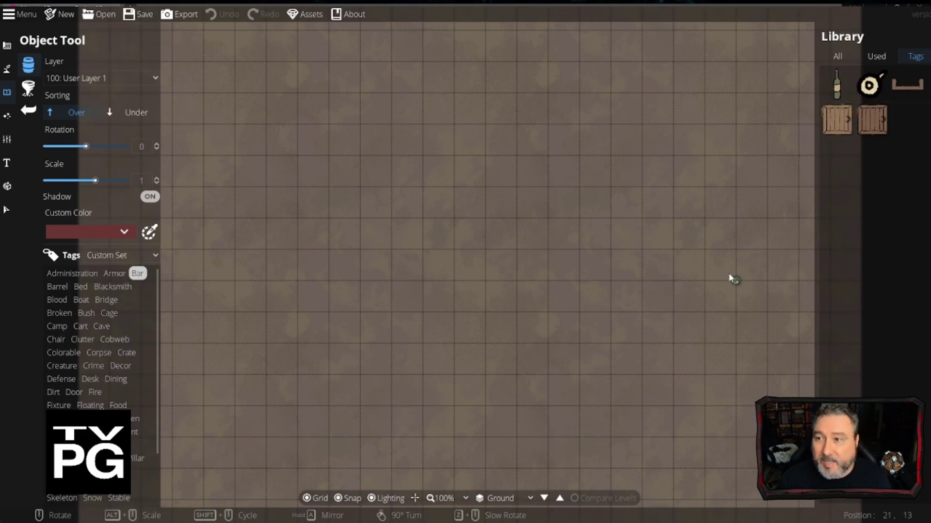
click(108, 314)
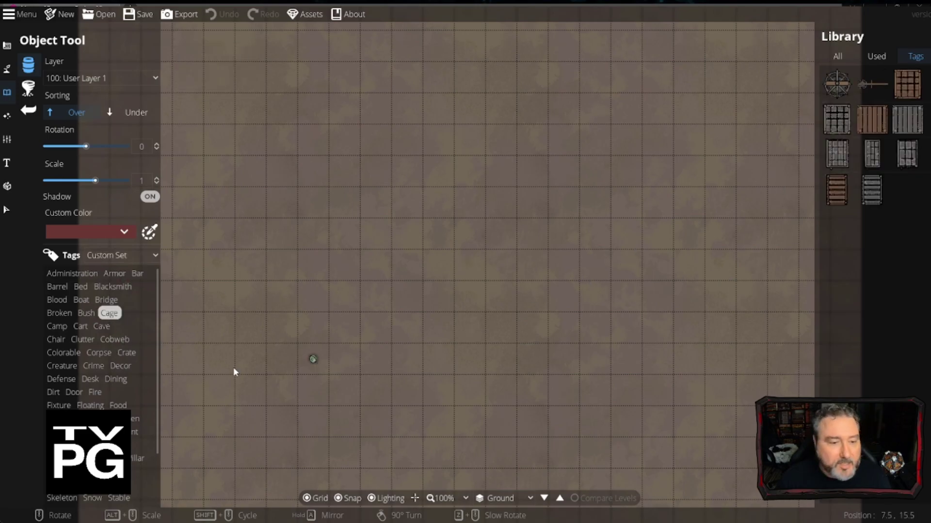
click(134, 418)
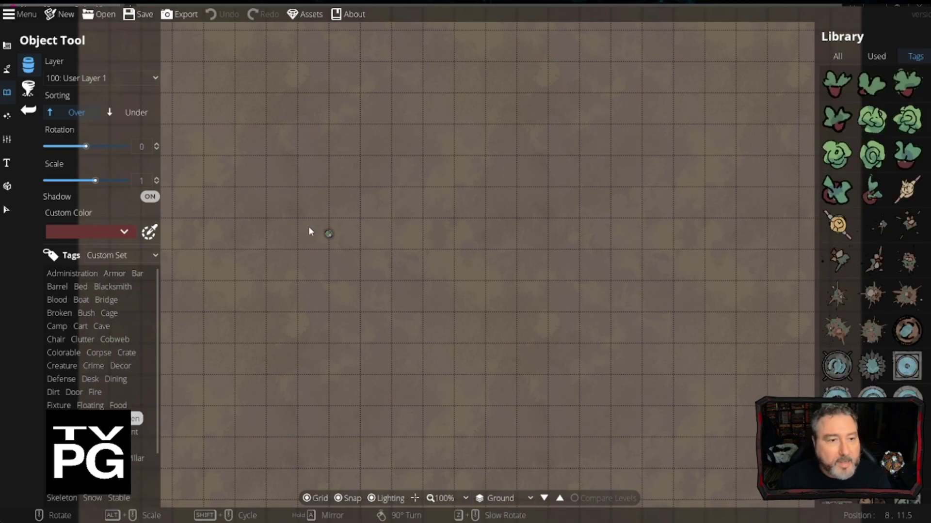
click(28, 88)
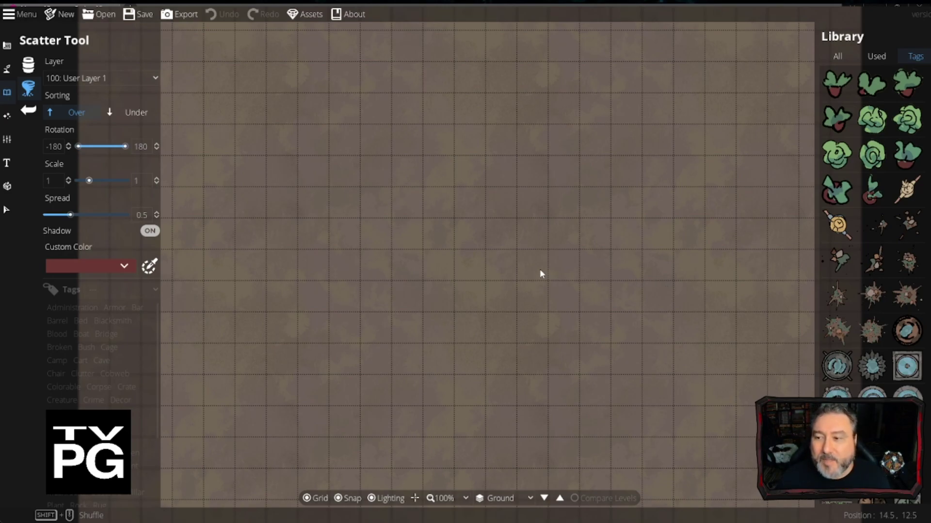
Step: Visit the Environment and Light tools, then show the Map, Level and Trace Image settings
click(28, 108)
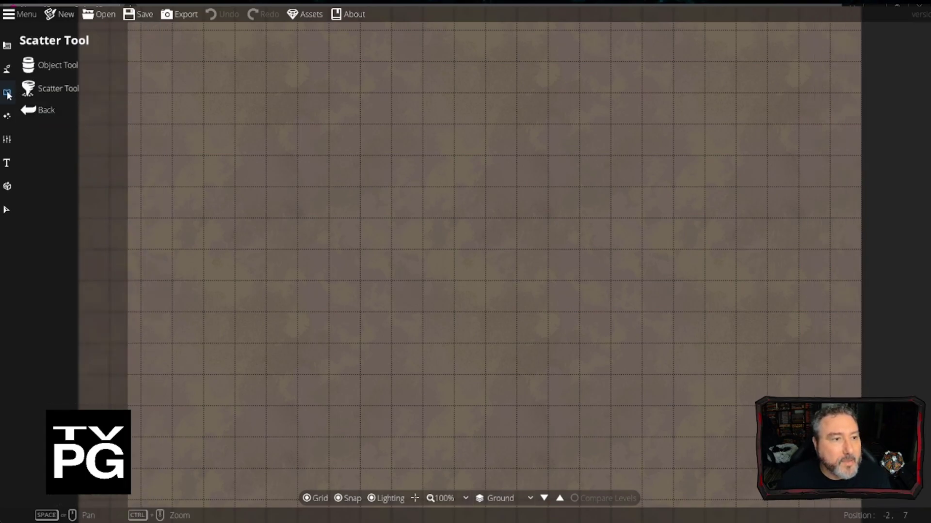
click(9, 116)
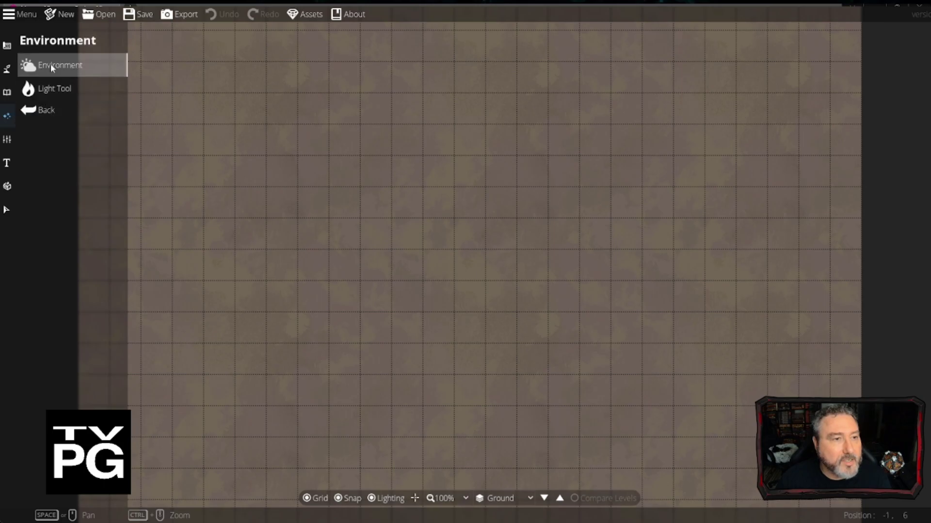
click(52, 65)
click(28, 90)
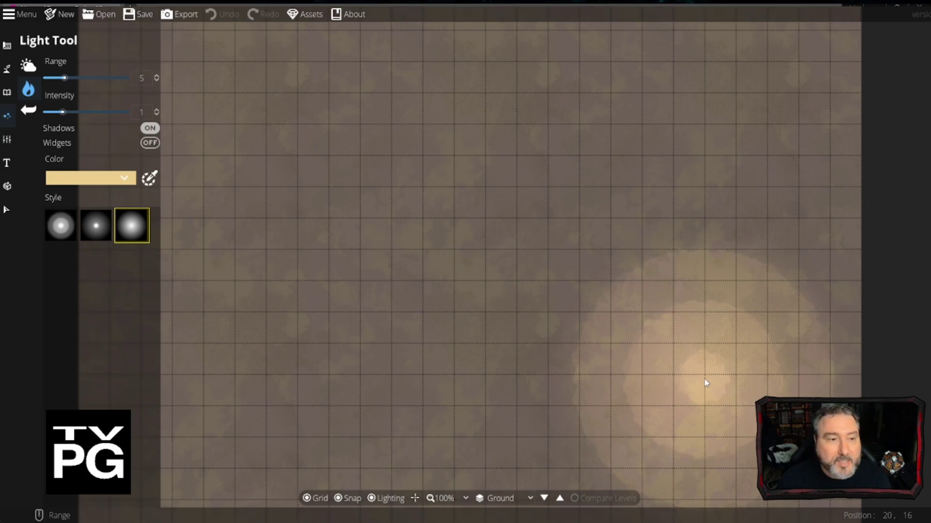
click(7, 140)
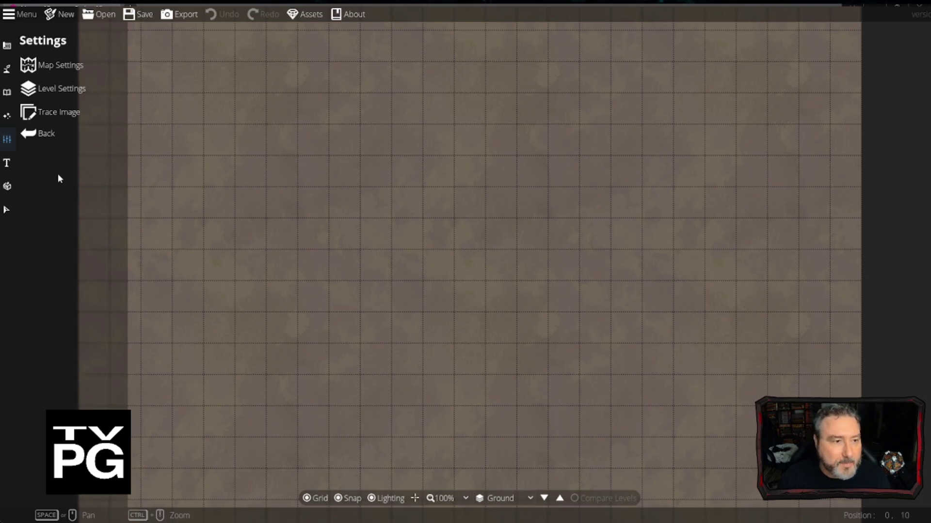
Step: Look at the Text and Prefabs tools and the empty prefab Set list, then switch to the Terrain Brush
click(8, 164)
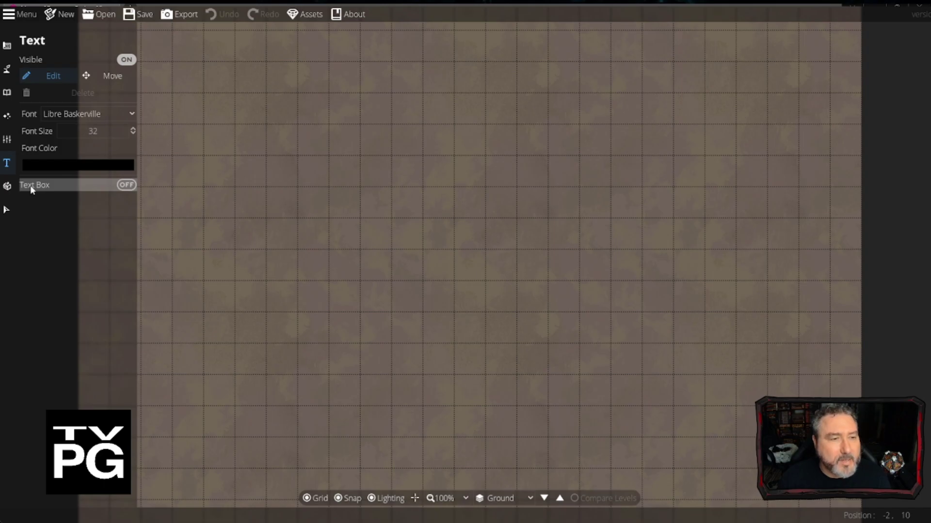
click(6, 186)
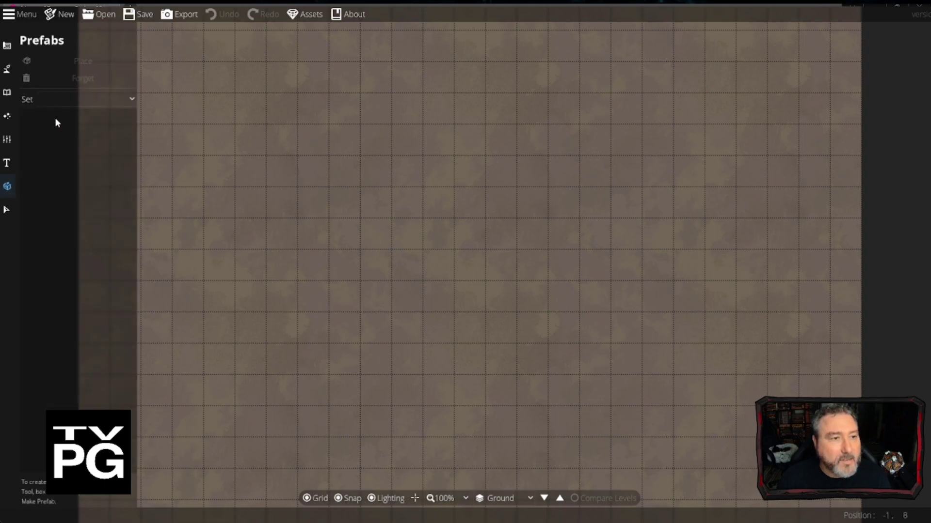
click(132, 100)
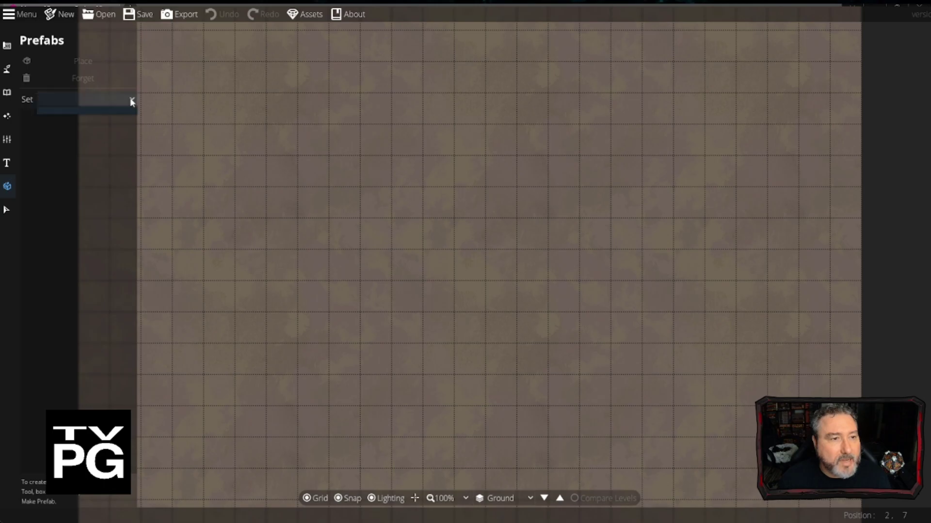
click(132, 99)
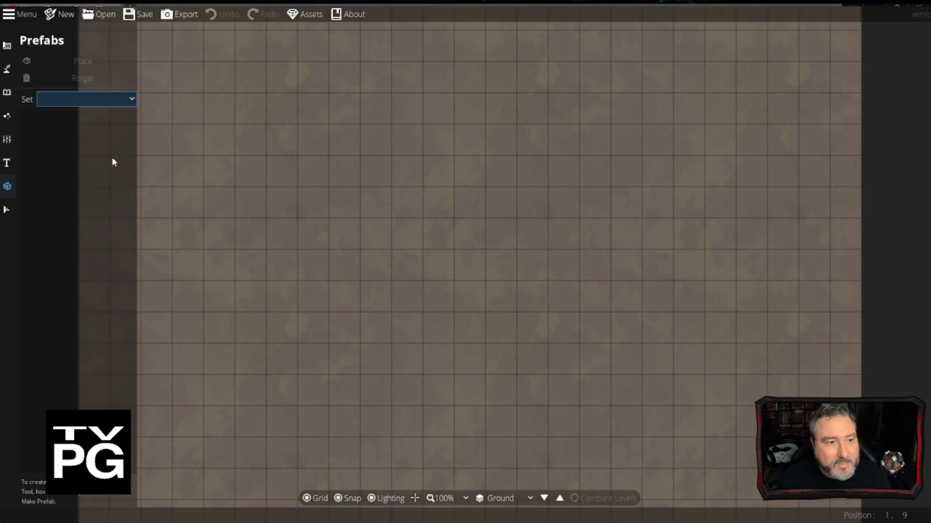
key(b)
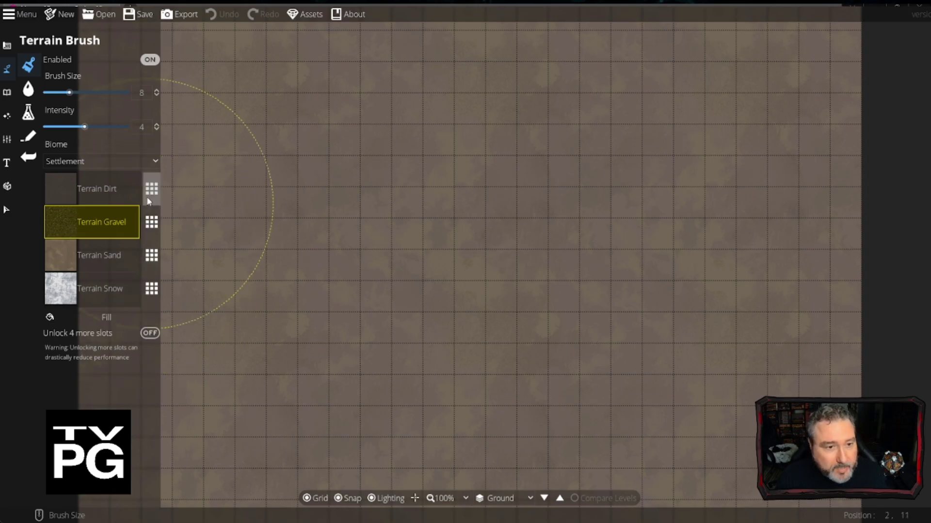
Step: Unlock 4 more terrain slots, fill the map with Terrain Grass, then switch to the Water Brush
click(150, 334)
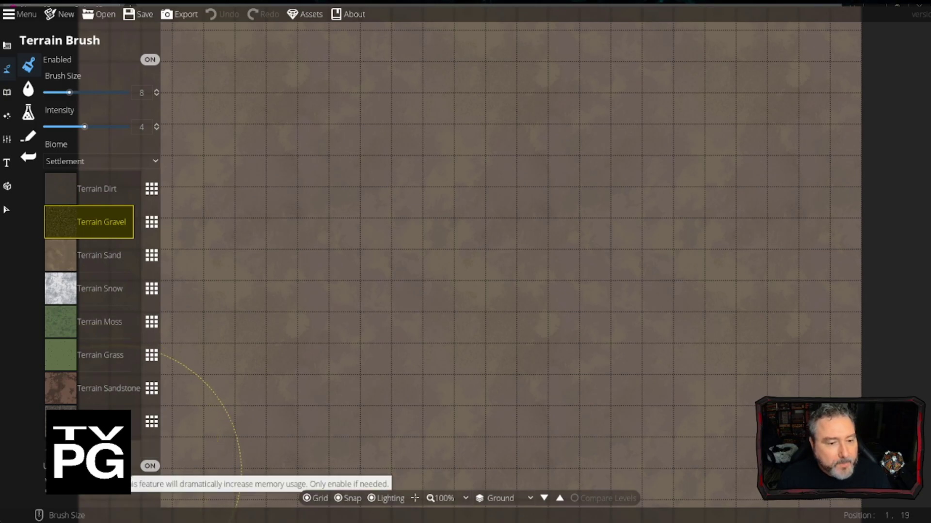
click(150, 366)
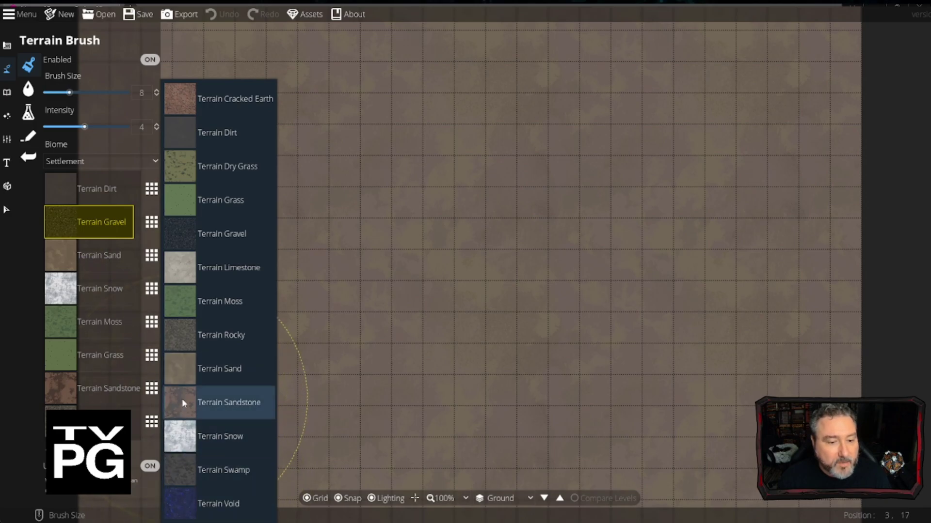
click(66, 360)
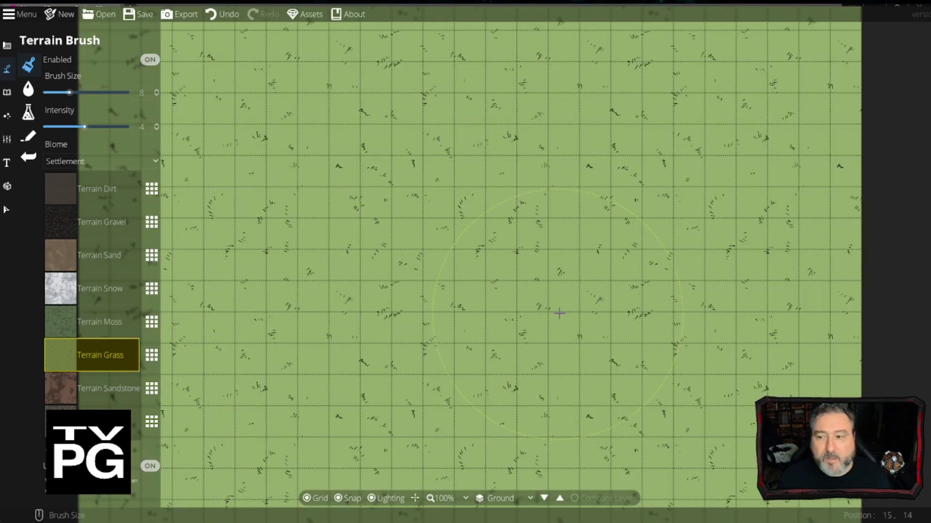
scroll(546, 318, up, 5)
scroll(540, 313, down, 8)
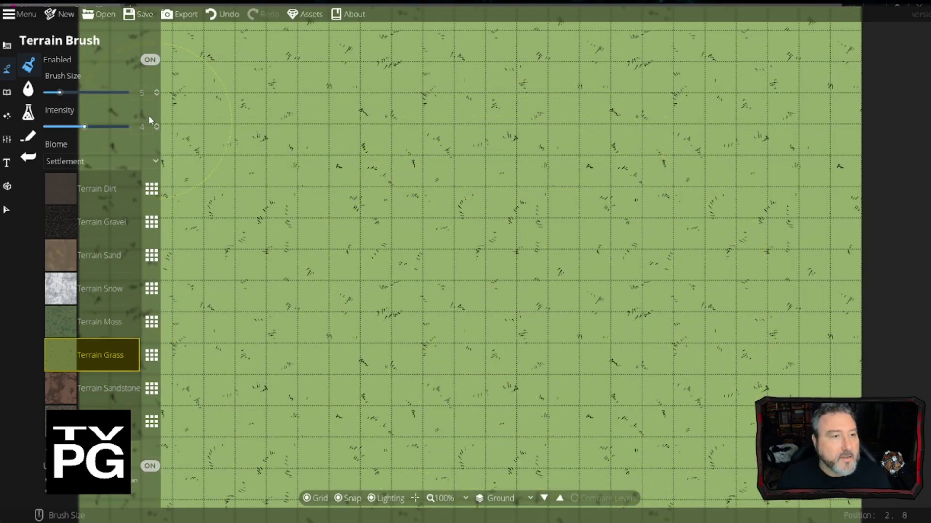
click(8, 70)
click(56, 88)
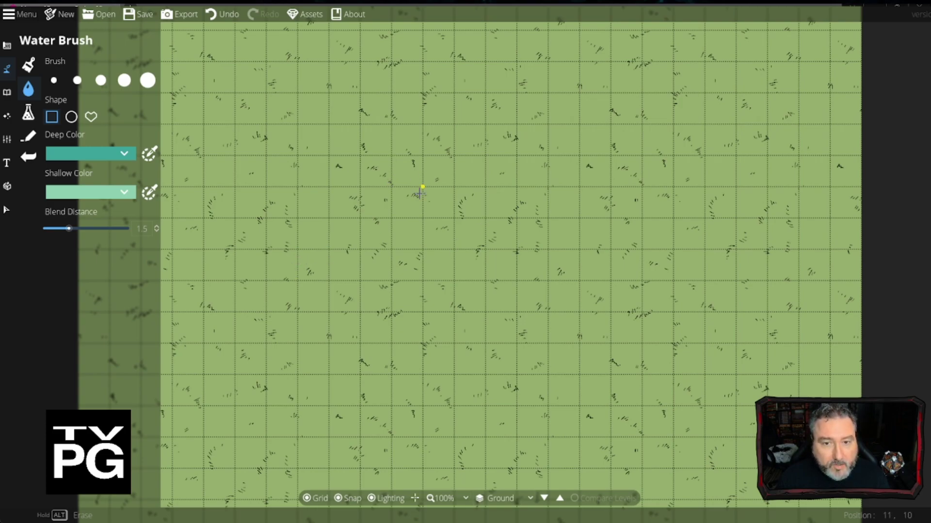
scroll(420, 193, down, 2)
scroll(420, 193, up, 1)
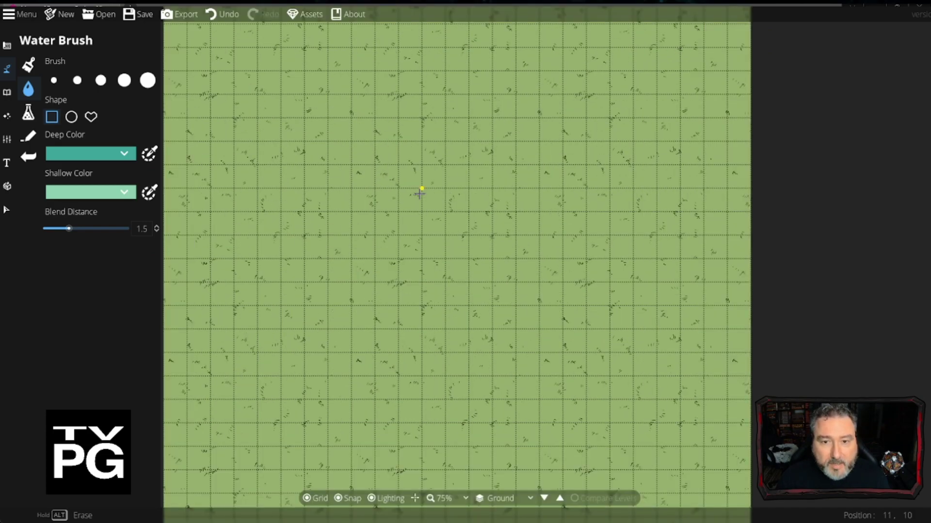
drag(422, 191, 433, 238)
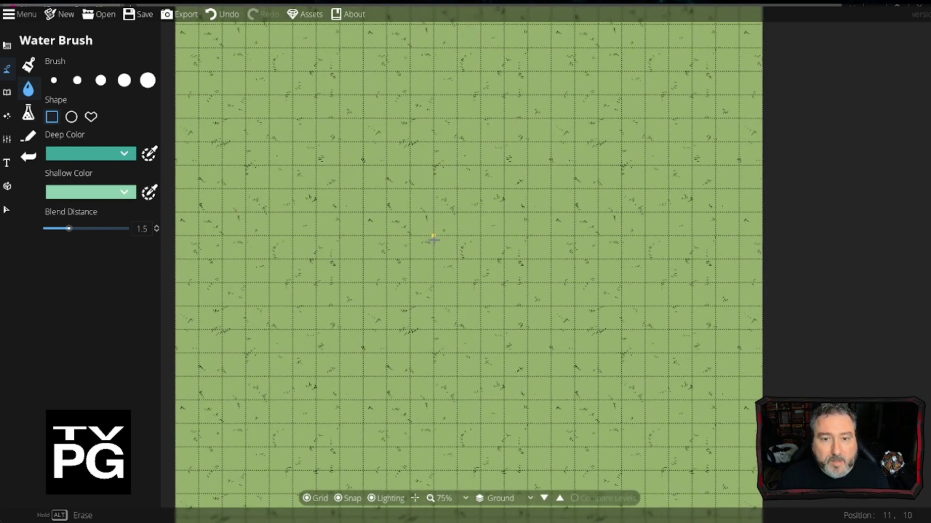